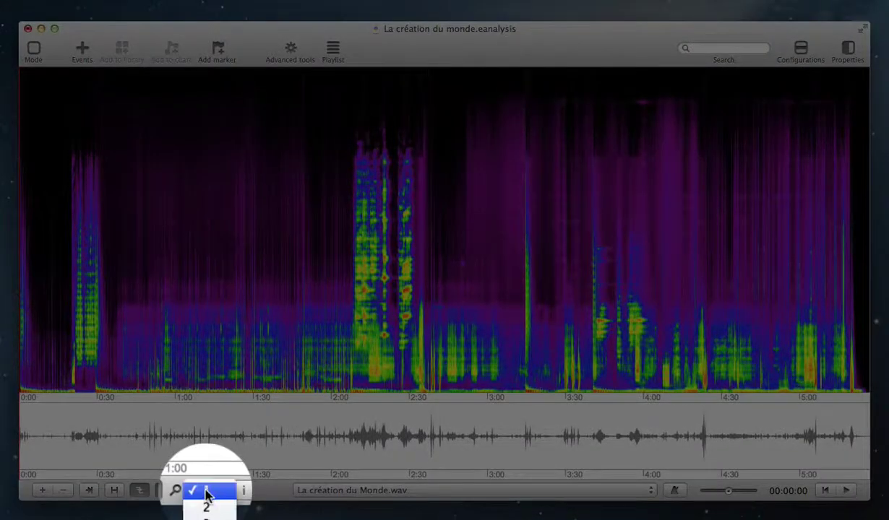
Set the zoom factor to 4 and fit the whole piece across sonogram and waveform.
left_click(204, 491)
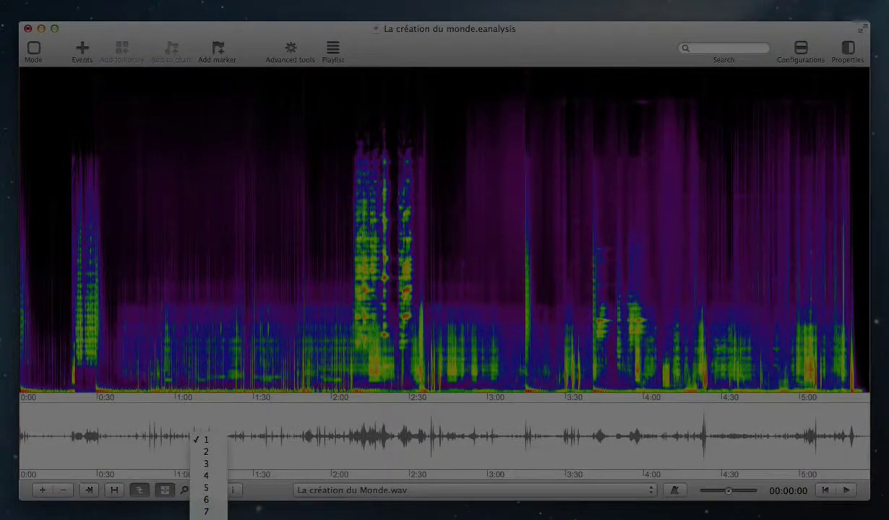
left_click(206, 473)
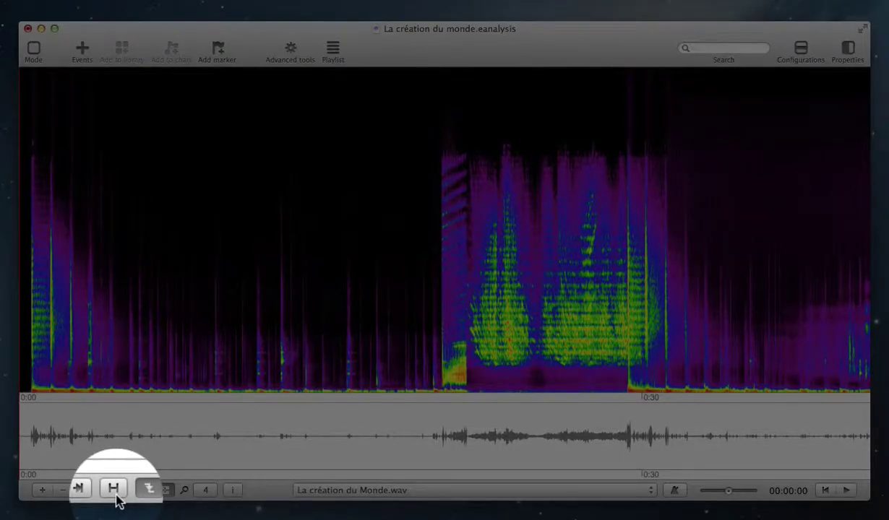
left_click(115, 494)
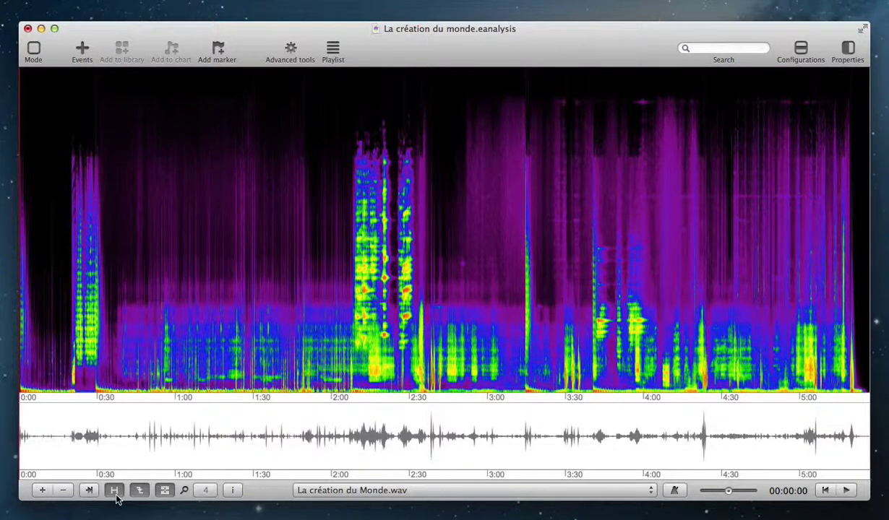
Leave whole-piece view and scroll the zoomed spectrogram back and forth through the opening.
left_click(115, 495)
scroll(396, 292, "right", 5)
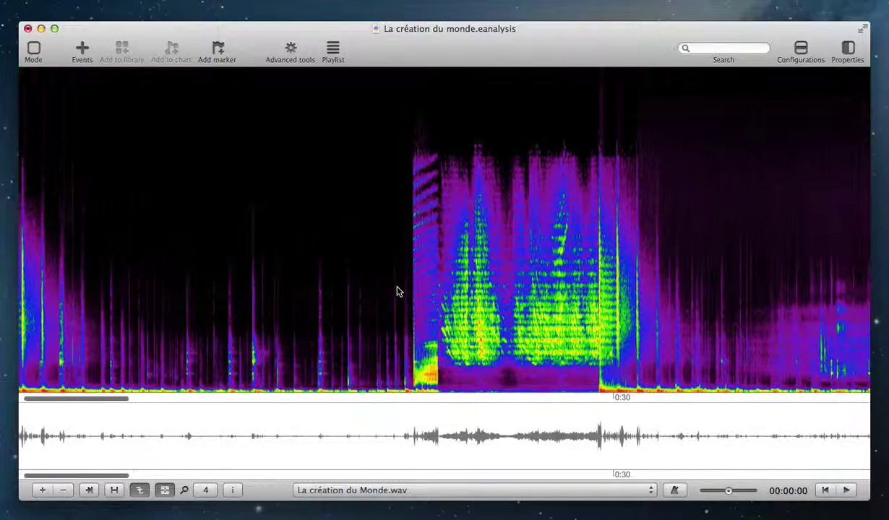
scroll(397, 292, "right", 5)
scroll(397, 292, "right", 2)
scroll(397, 292, "right", 5)
scroll(396, 292, "right", 3)
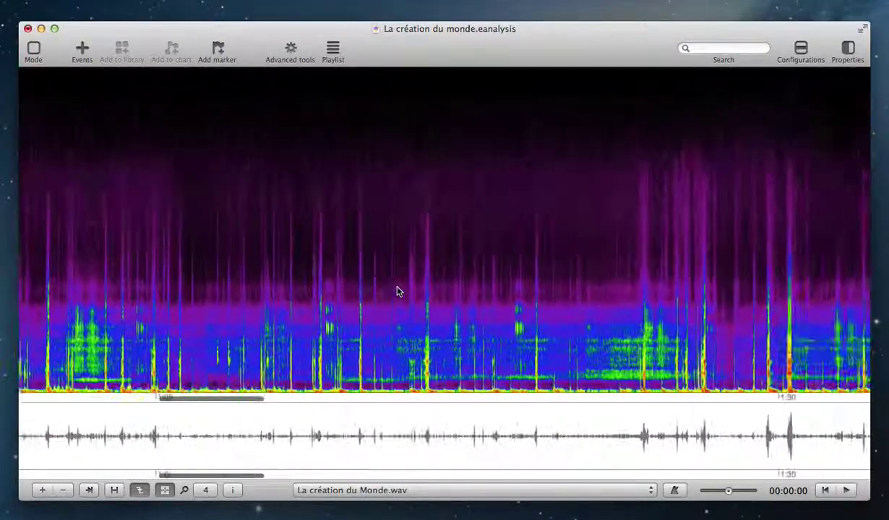
scroll(396, 292, "right", 1)
scroll(397, 292, "right", 3)
scroll(397, 292, "right", 3)
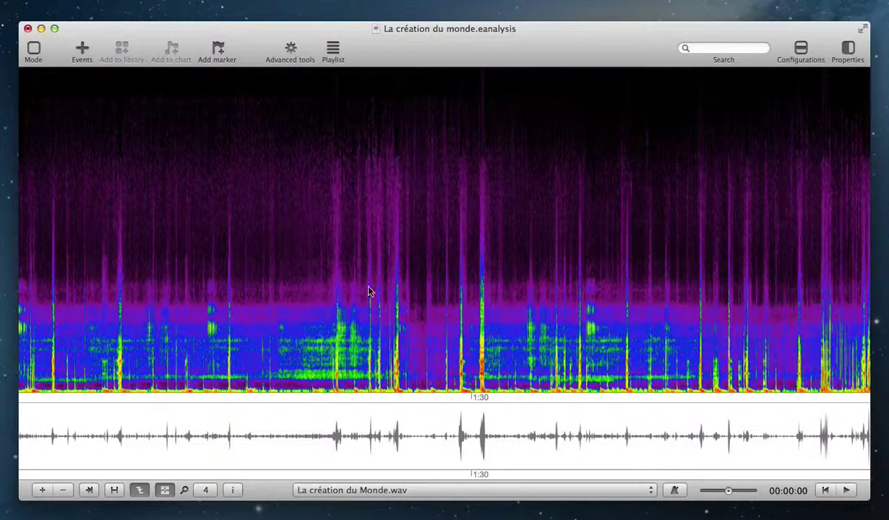
scroll(293, 304, "left", 5)
scroll(293, 304, "left", 2)
scroll(293, 305, "left", 10)
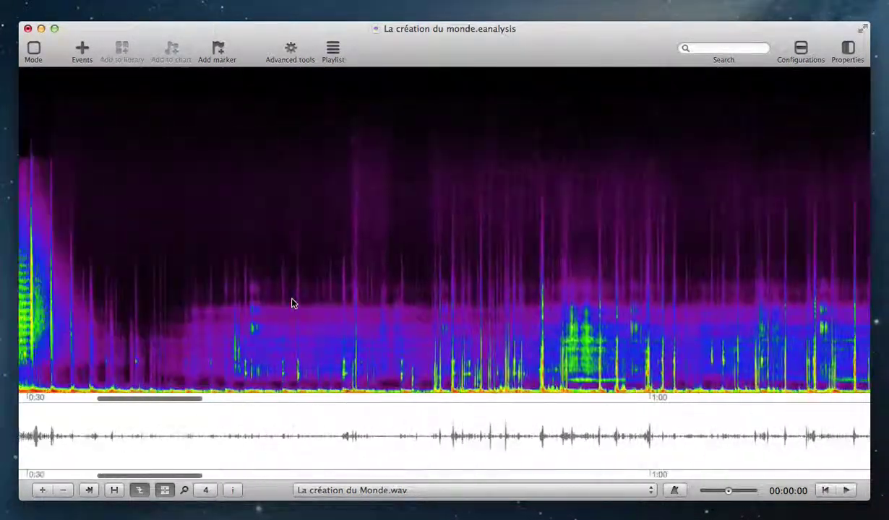
scroll(293, 304, "left", 8)
scroll(292, 304, "left", 4)
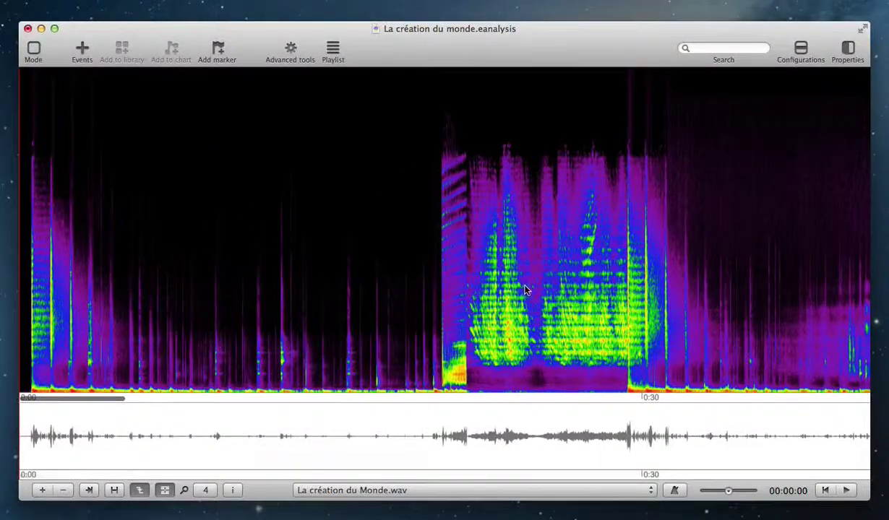
scroll(505, 282, "right", 4)
Unlink the sonogram's time range from the waveform, scroll it, then relink both views.
left_click(140, 491)
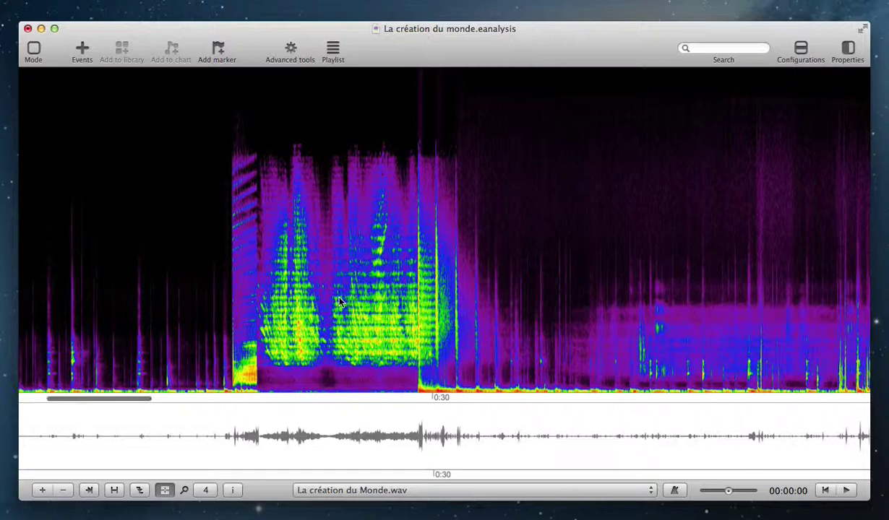
scroll(339, 302, "right", 5)
scroll(339, 302, "right", 5)
scroll(339, 302, "right", 5)
scroll(340, 302, "right", 5)
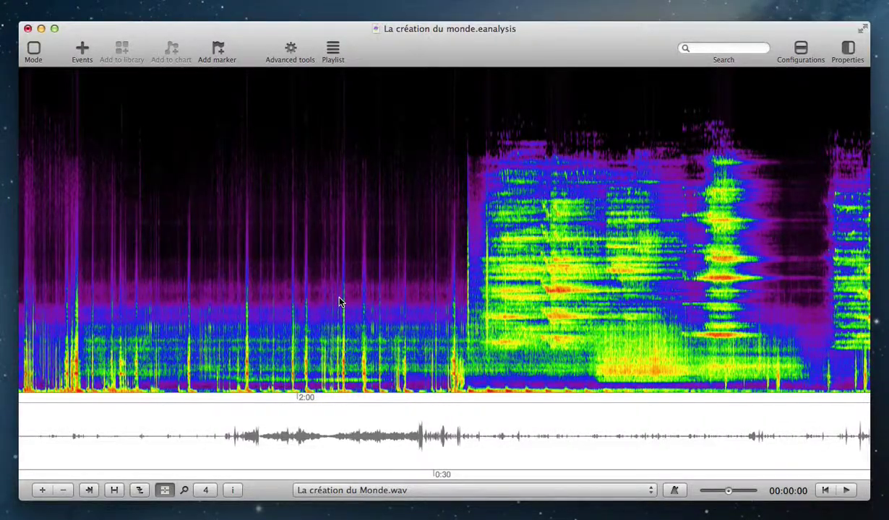
left_click(324, 392)
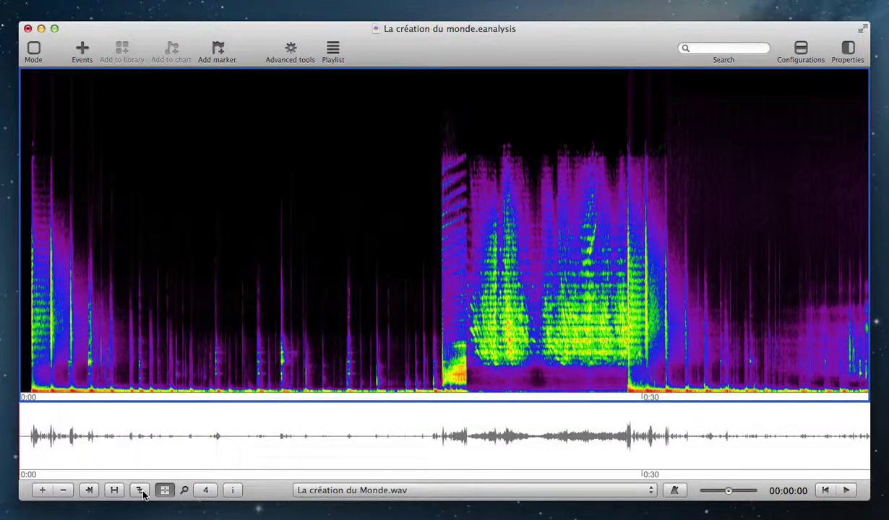
Play and stop the piece, then give the waveform its own wider time scale.
left_click(595, 420)
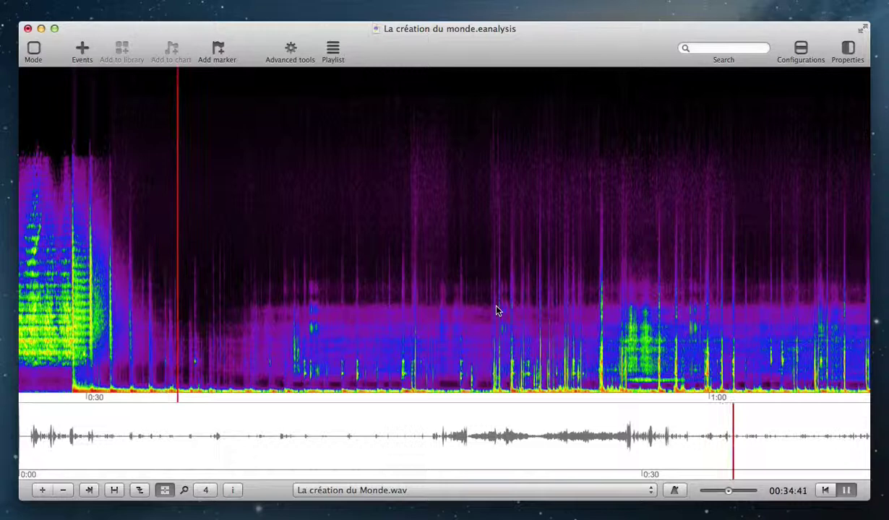
key("space")
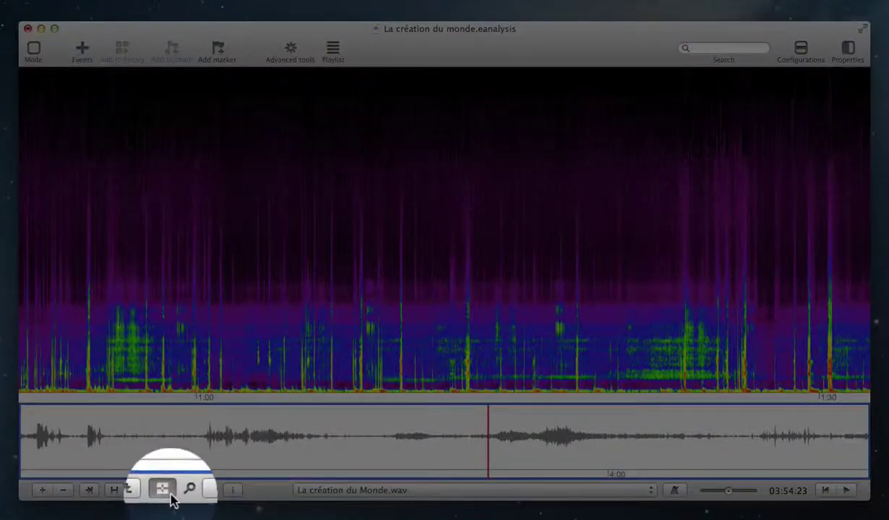
left_click(171, 496)
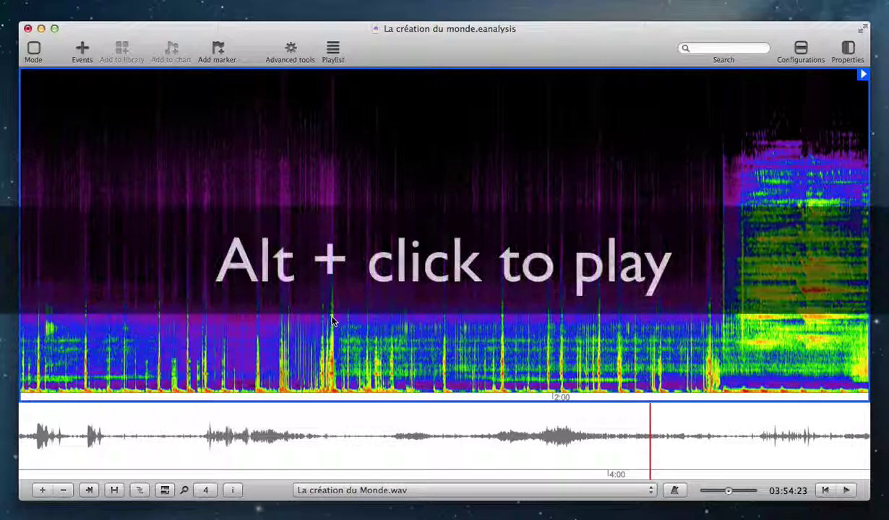
Play from points picked alternately in the sonogram and the waveform.
left_click(332, 322, "alt")
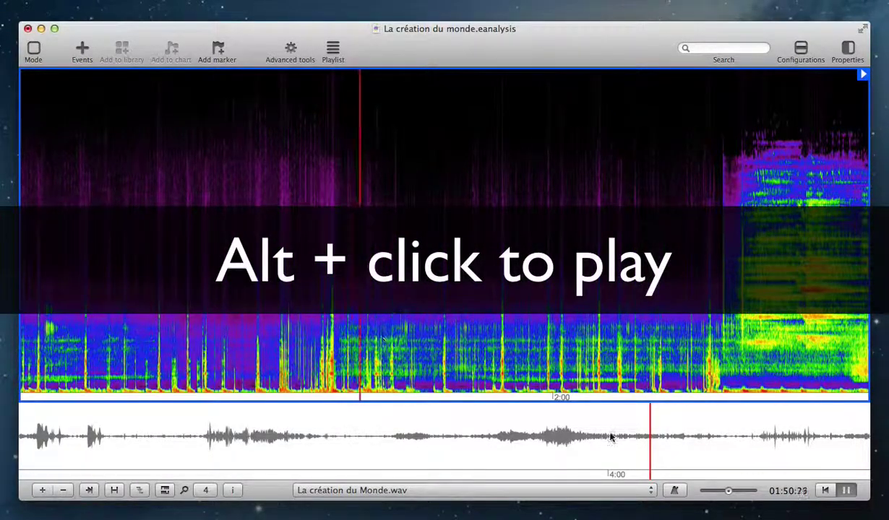
left_click(548, 442, "alt")
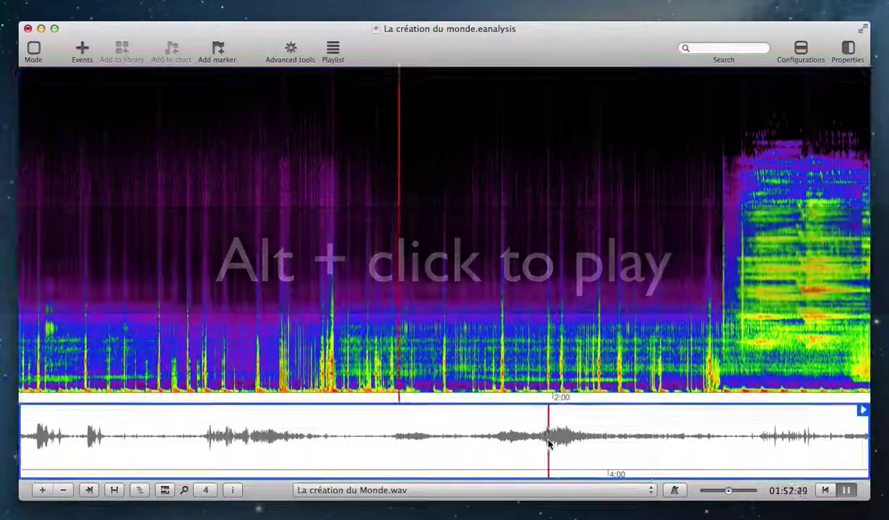
left_click(269, 372, "alt")
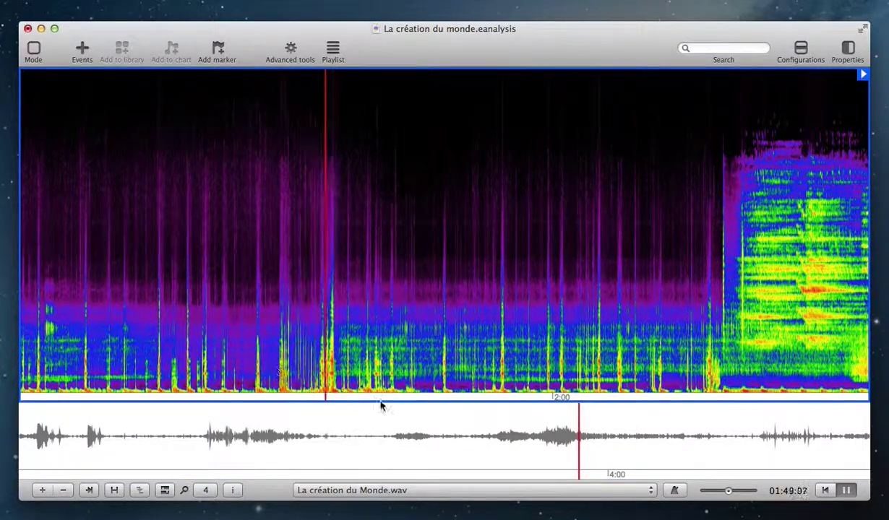
left_click(546, 450, "alt")
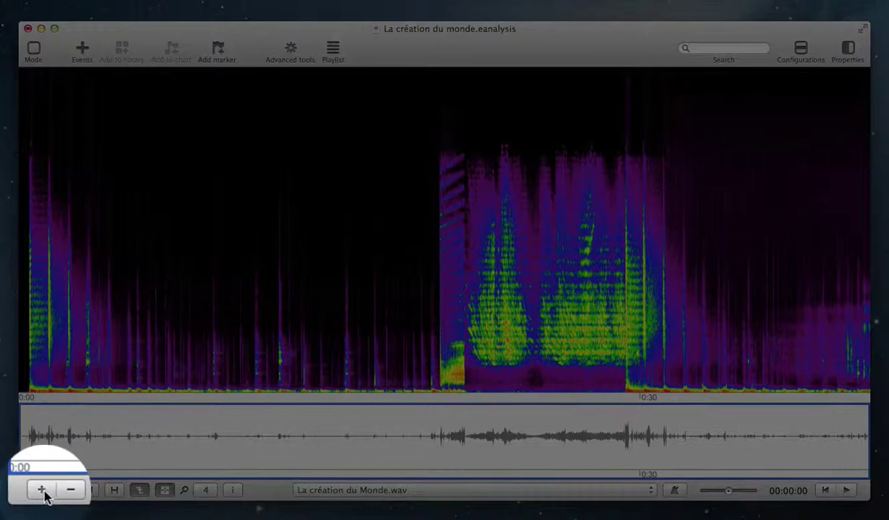
Add a new Time view using the Sonogram fire thumbnail above the rainbow sonogram.
left_click(42, 491)
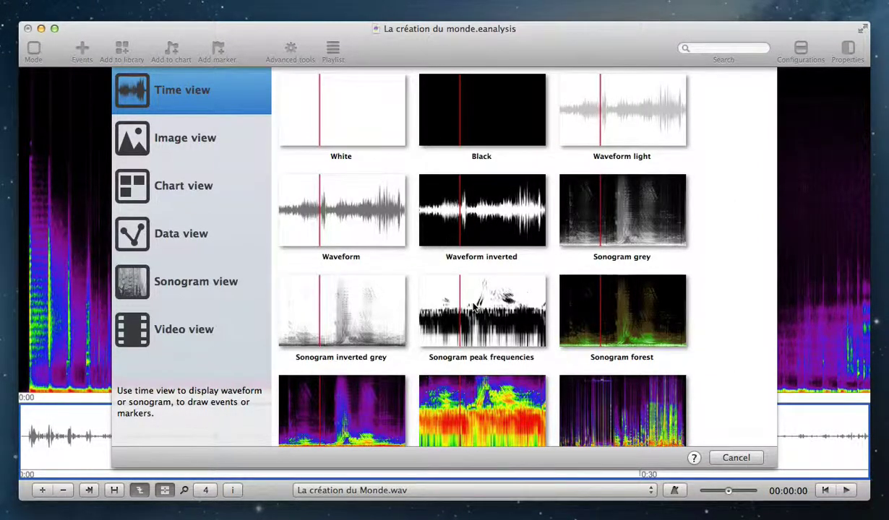
scroll(462, 297, "down", 2)
scroll(472, 307, "down", 2)
scroll(473, 306, "down", 1)
scroll(473, 306, "down", 2)
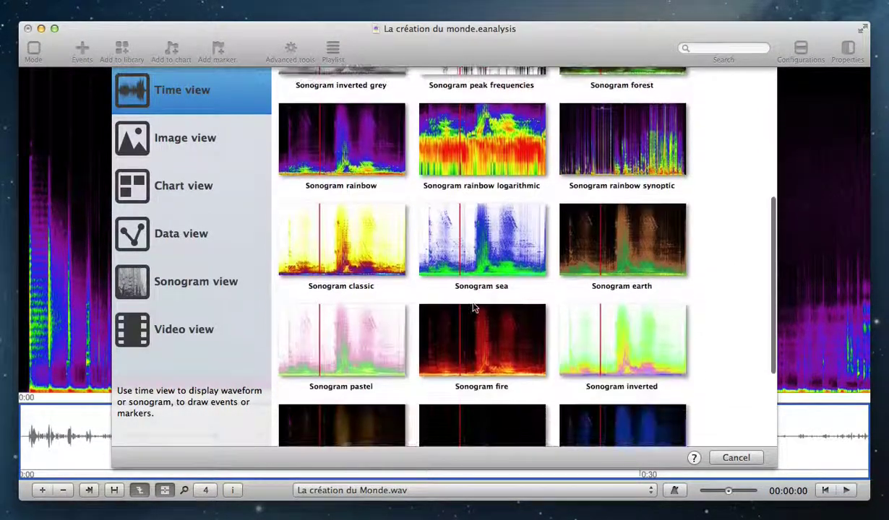
scroll(472, 306, "down", 1)
scroll(473, 307, "down", 1)
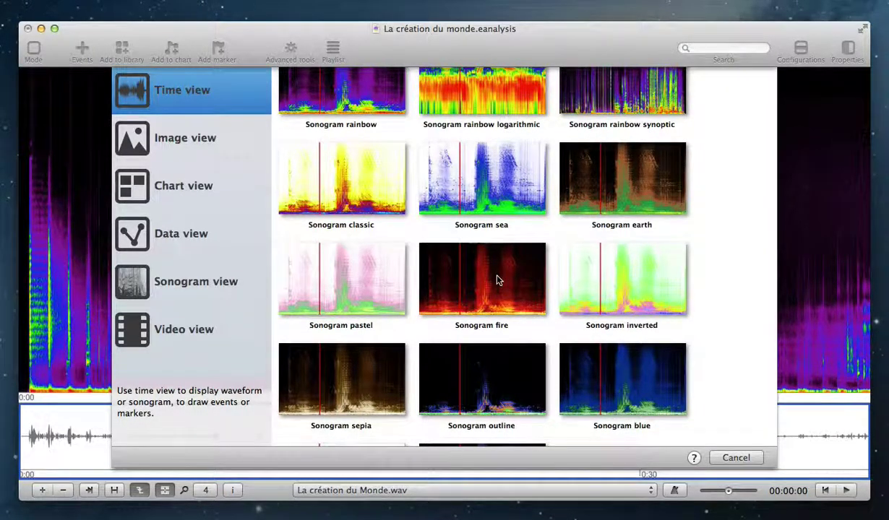
left_click(489, 283)
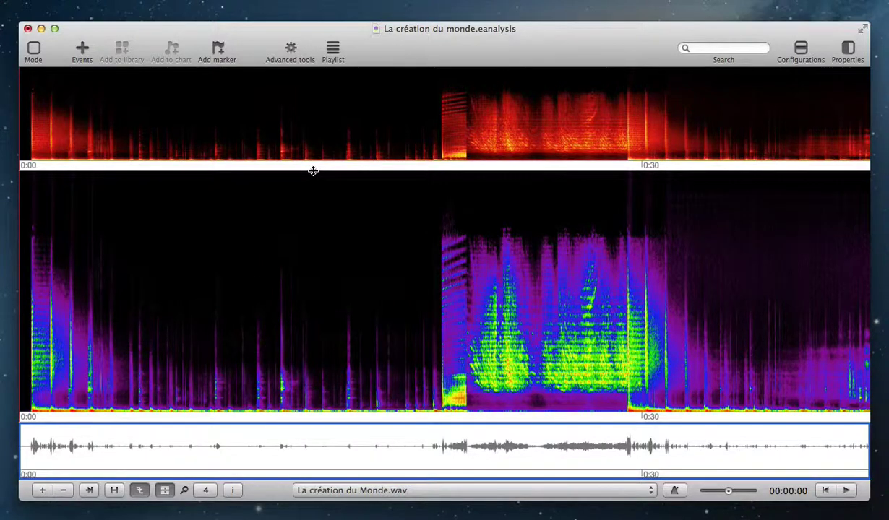
Drag the pane dividers to shorten the fire sonogram and give the rainbow sonogram more height.
left_click_drag(312, 171, 303, 157)
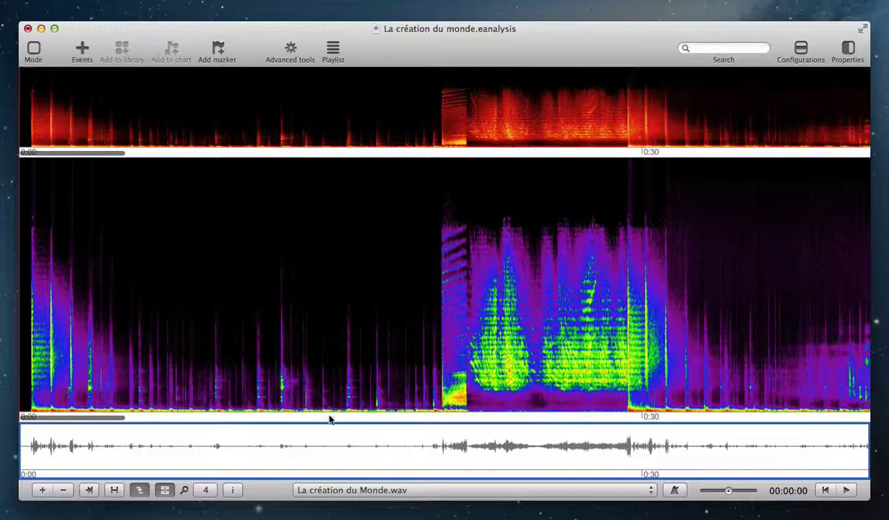
mouse_move(328, 423)
left_mouse_down()
mouse_move(335, 385)
mouse_move(340, 432)
left_mouse_up()
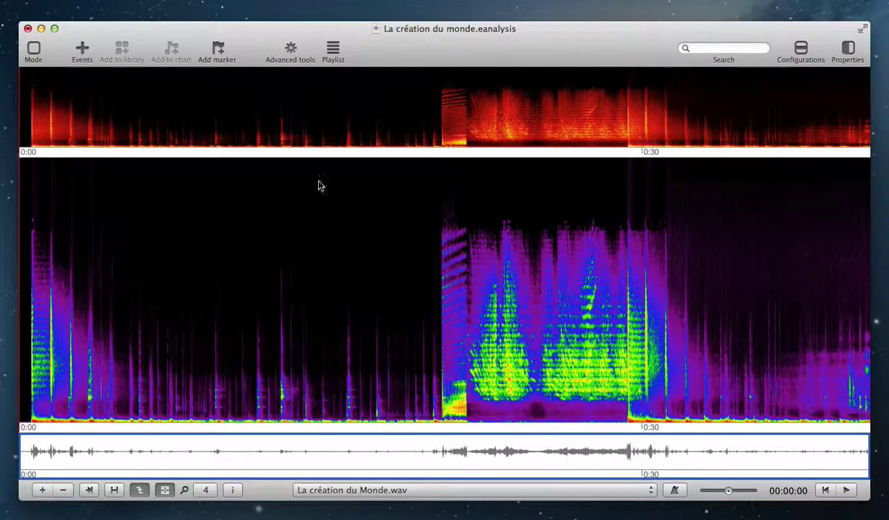
Select the top fire sonogram view and delete it, confirming the deletion.
left_click(316, 133)
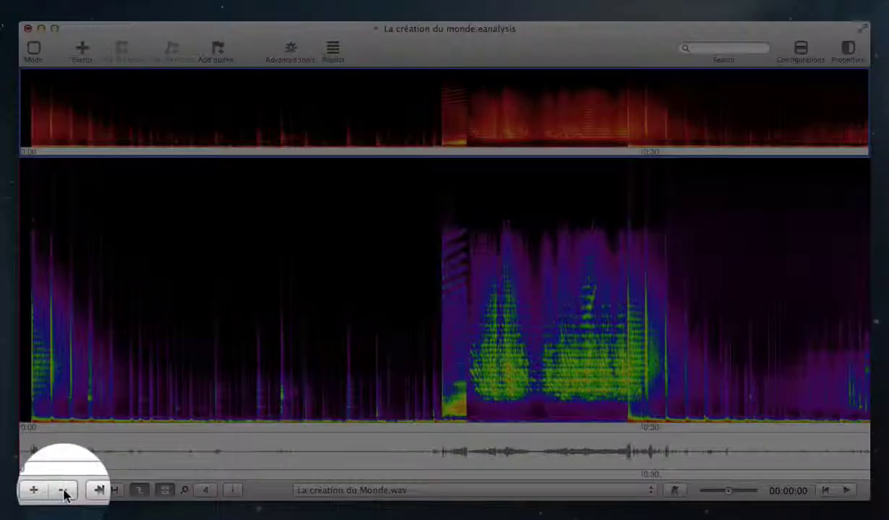
left_click(63, 491)
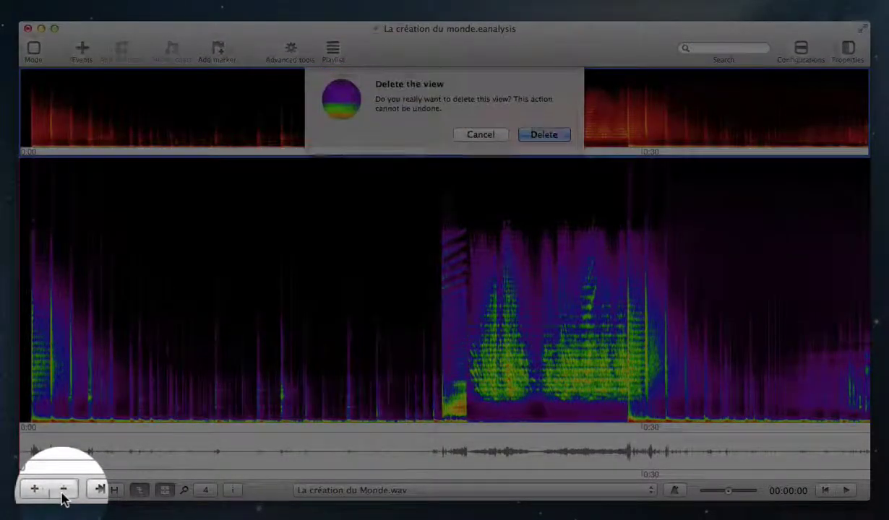
left_click(543, 134)
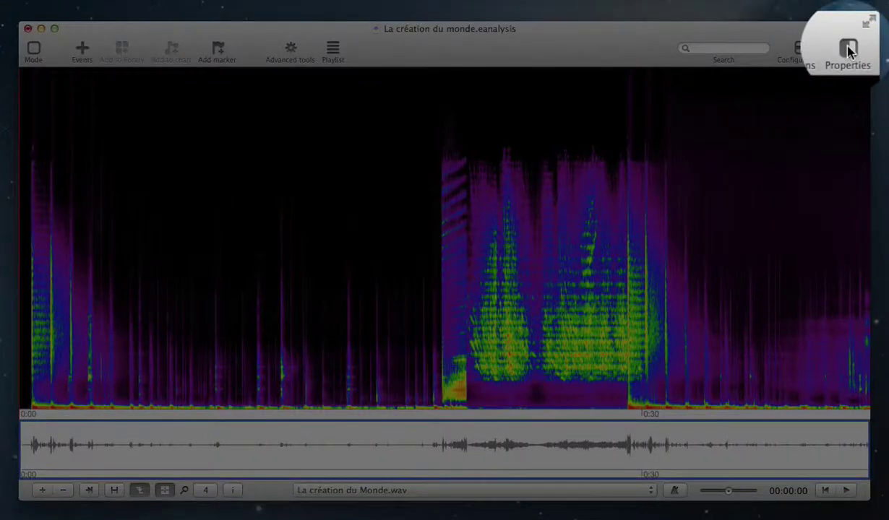
Show Properties for the rainbow sonogram view, checking its General and Advanced tabs.
left_click(849, 51)
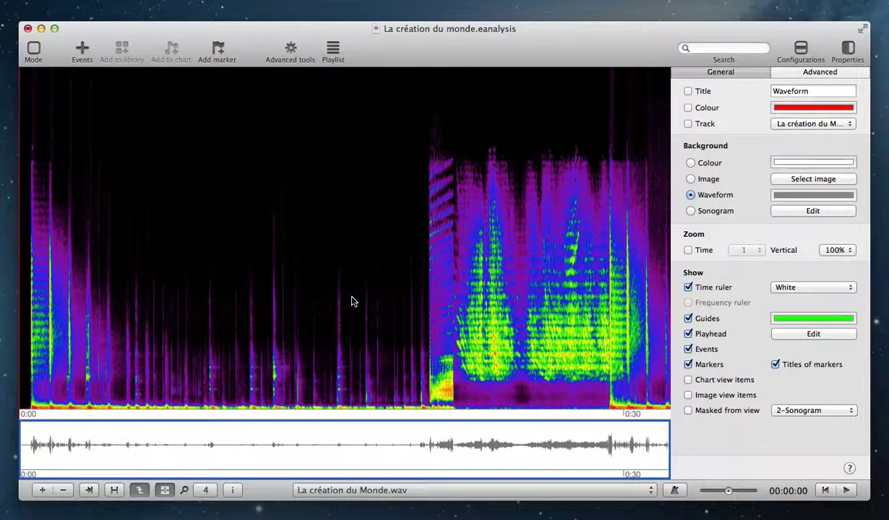
left_click(352, 302)
left_click(542, 307)
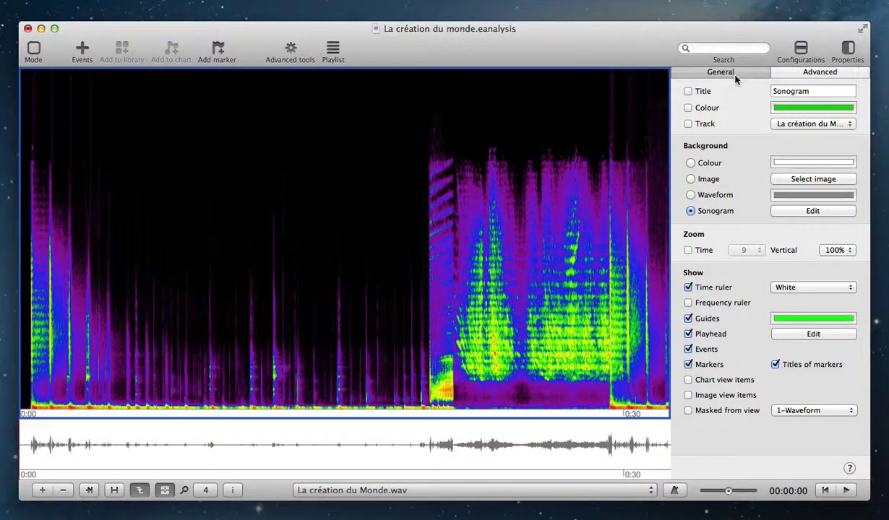
left_click(818, 72)
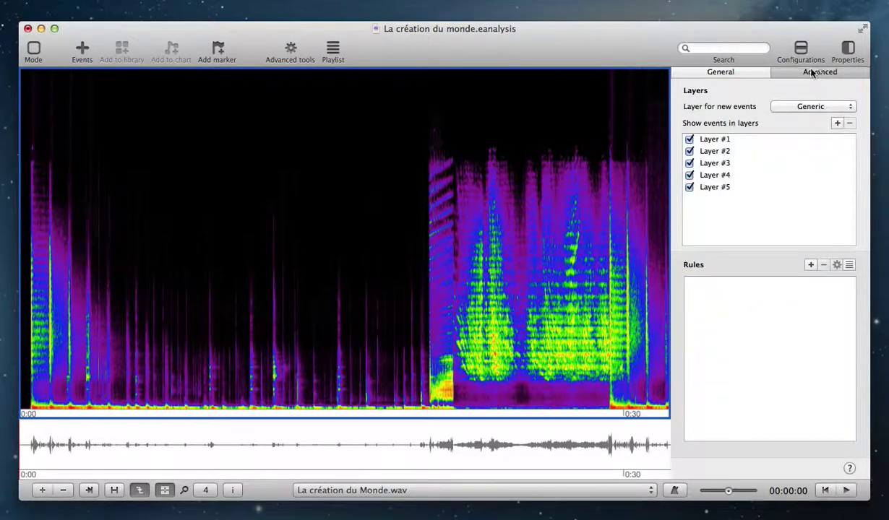
left_click(741, 74)
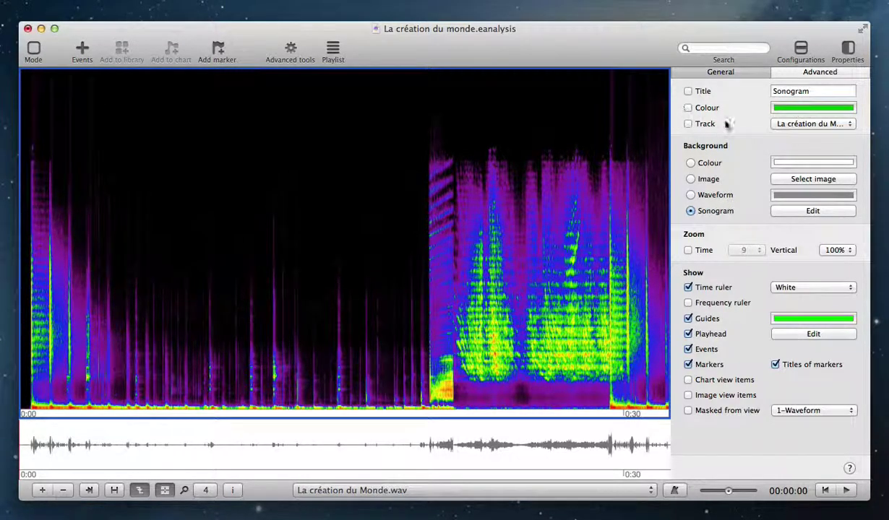
Toggle the view title on and off, and set a black waveform background.
left_click(687, 92)
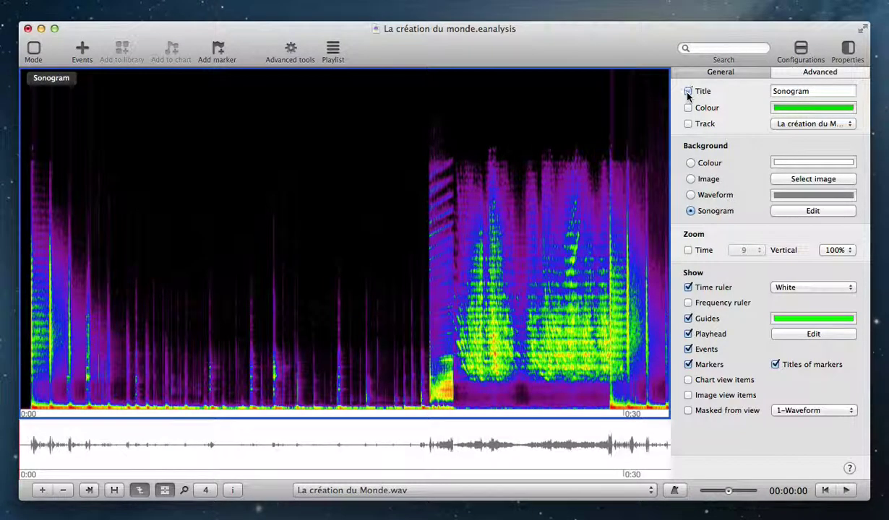
left_click(687, 93)
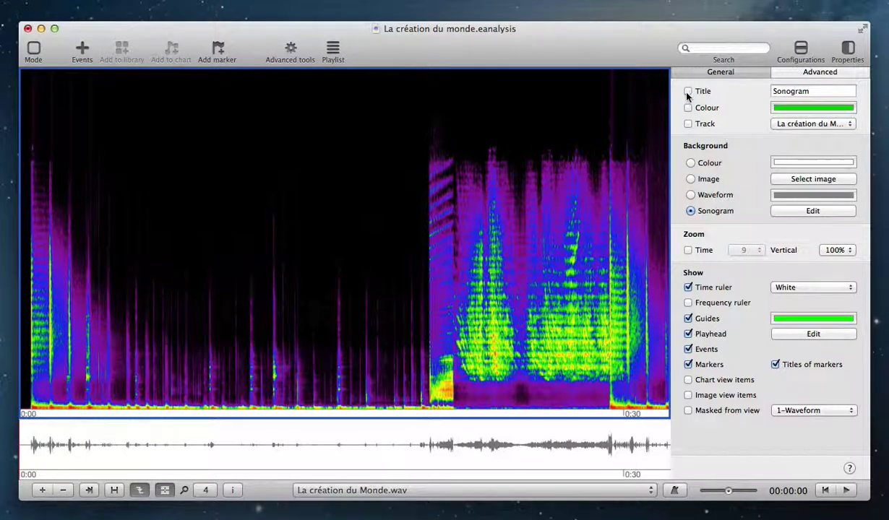
left_click(690, 195)
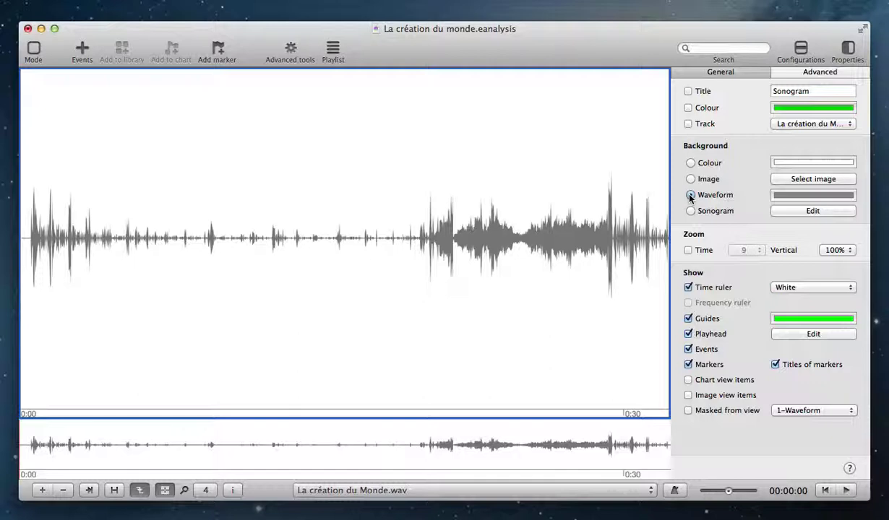
left_click(809, 194)
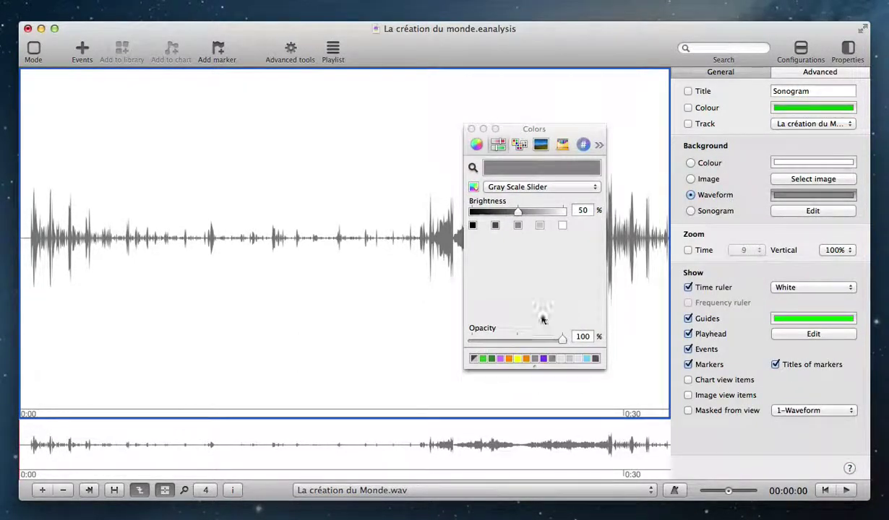
left_click(474, 226)
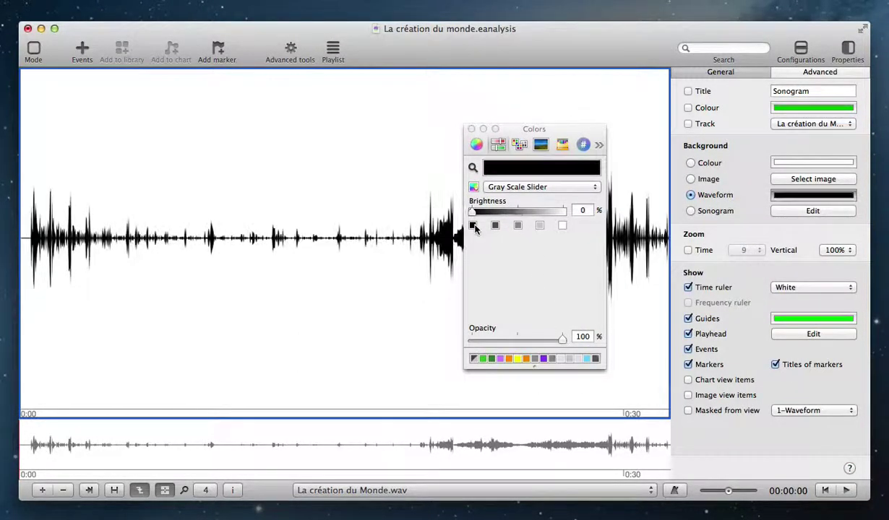
left_click(471, 129)
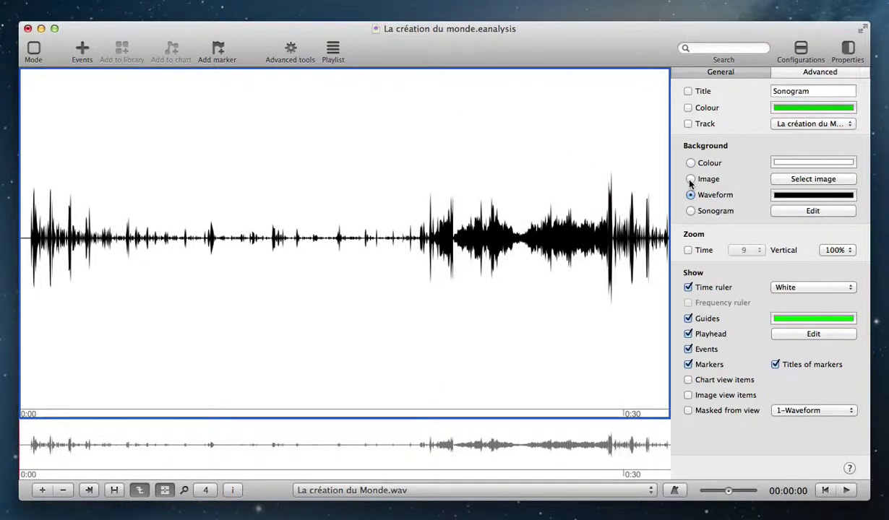
Try an image background, then settle on a plain light cyan colour background.
left_click(690, 180)
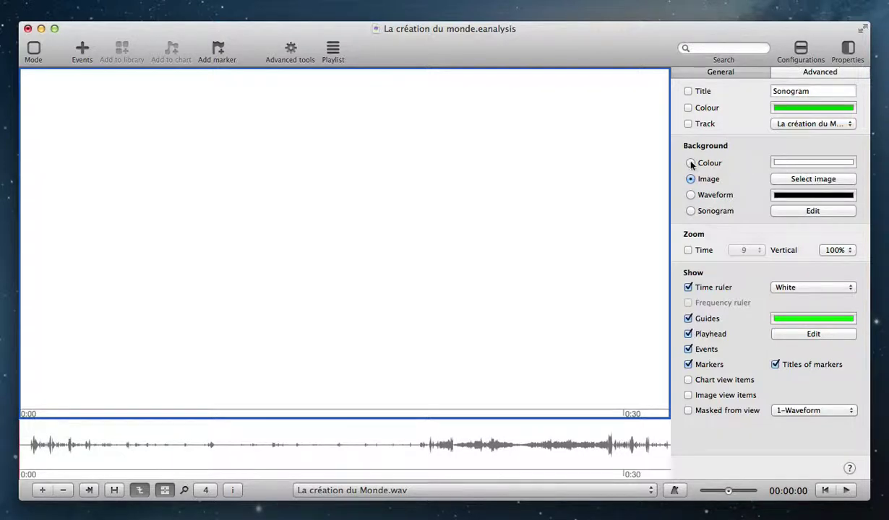
left_click(691, 164)
left_click(796, 163)
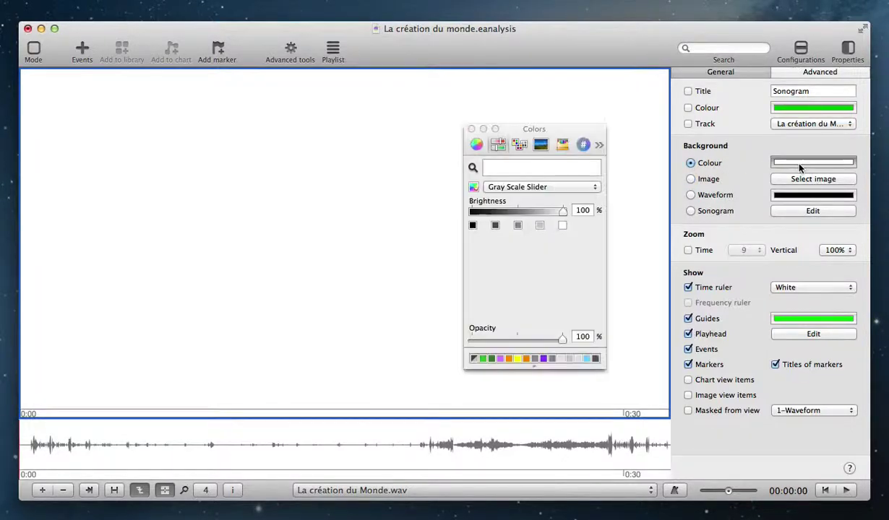
left_click(476, 145)
mouse_move(550, 221)
left_mouse_down()
mouse_move(495, 222)
mouse_move(491, 246)
left_mouse_up()
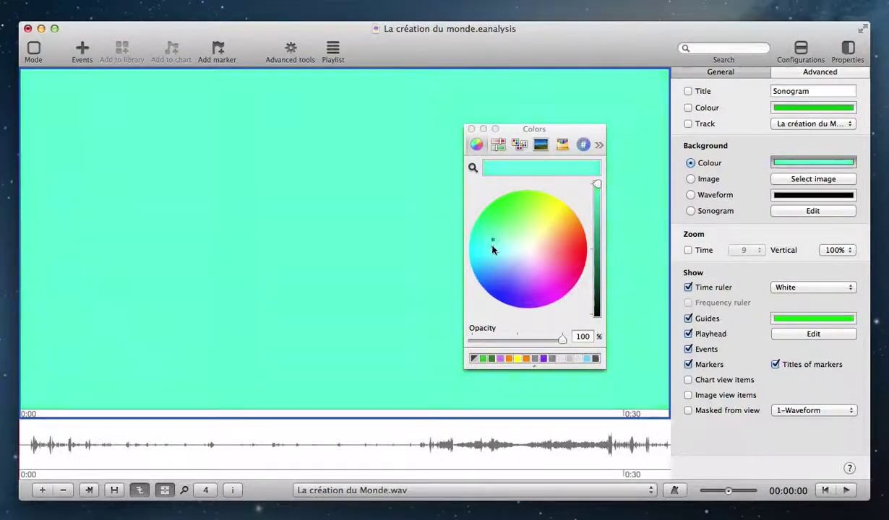
left_click(472, 128)
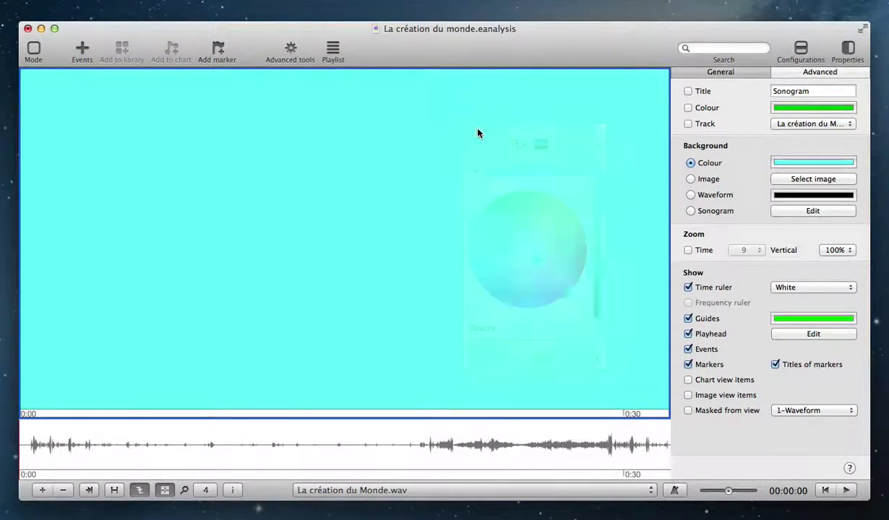
Restore the sonogram background and switch its frequency scale to Logarithmic.
left_click(691, 214)
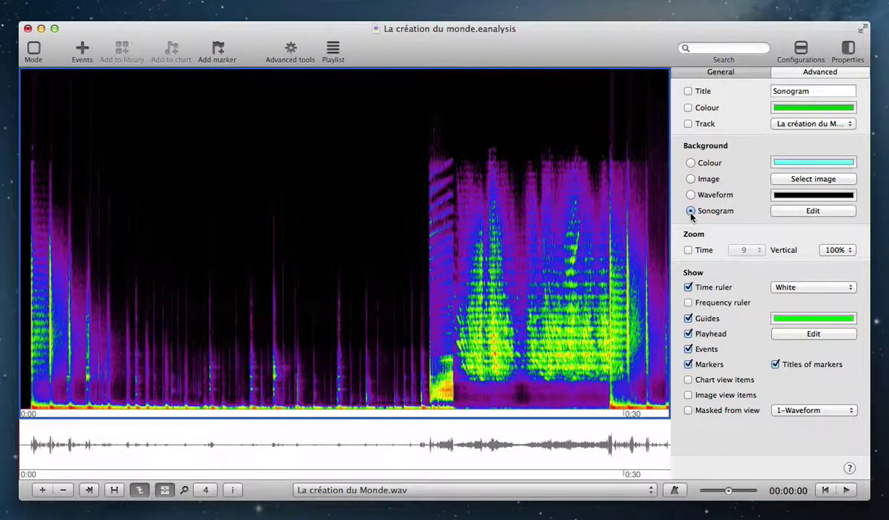
left_click(810, 211)
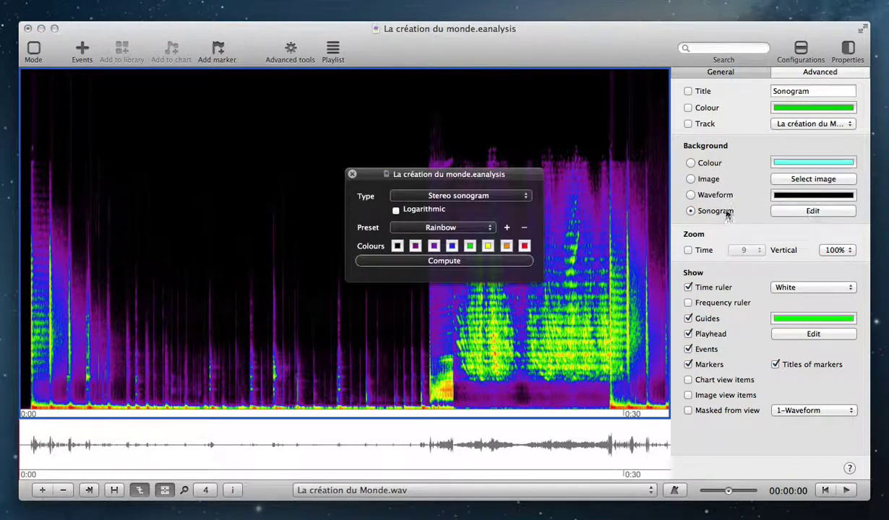
left_click_drag(497, 181, 595, 157)
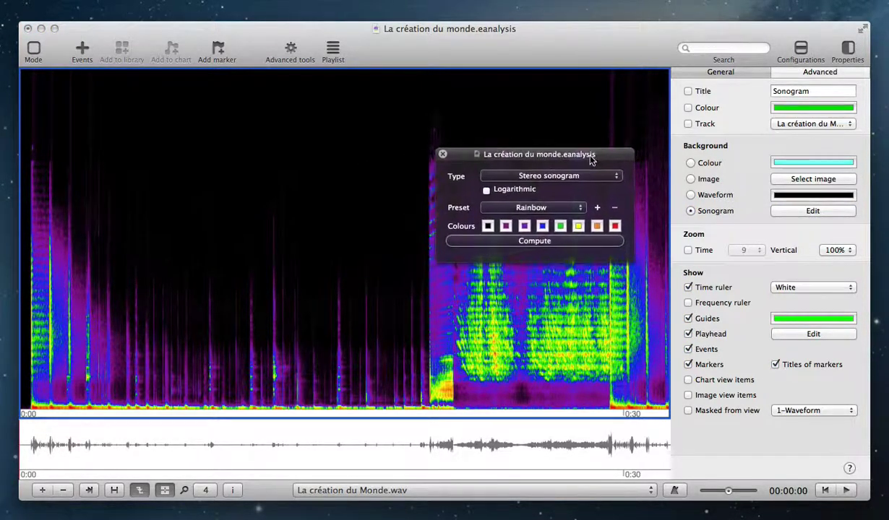
left_click(554, 173)
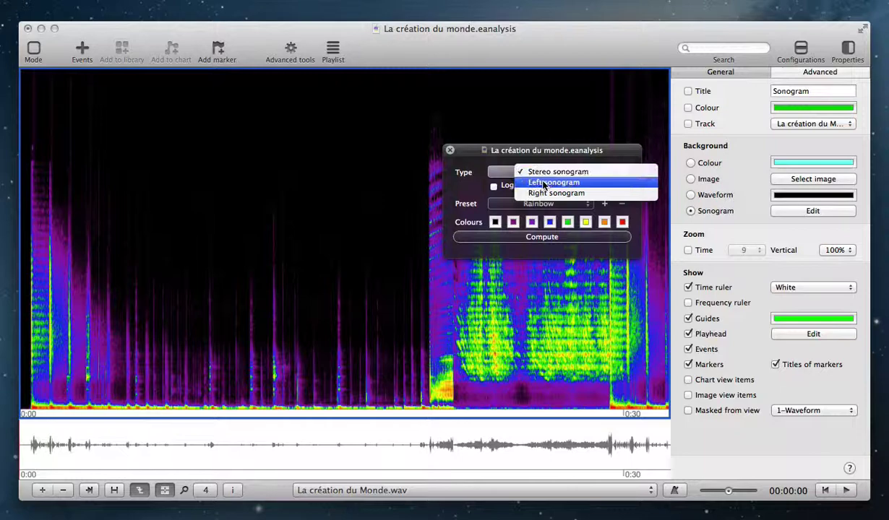
left_click(492, 185)
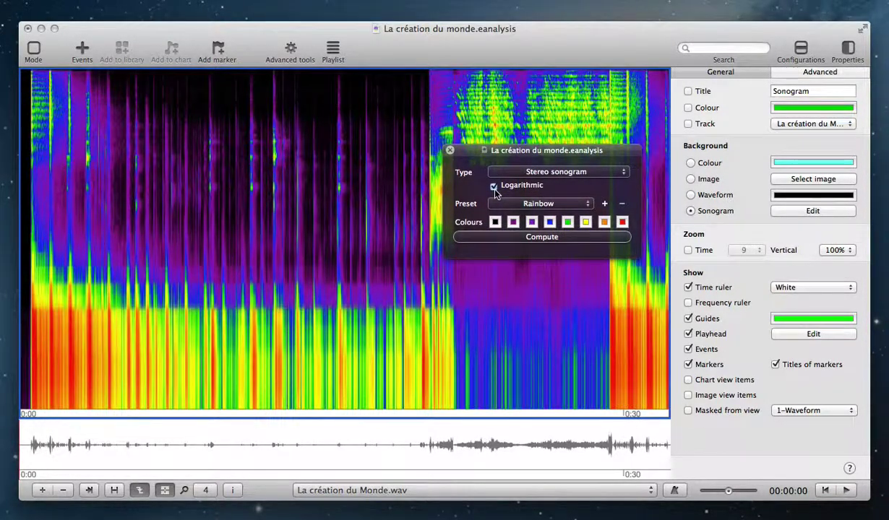
Turn the logarithmic scale back off and try the Fire and Outline colour presets.
left_click(493, 186)
left_click(510, 204)
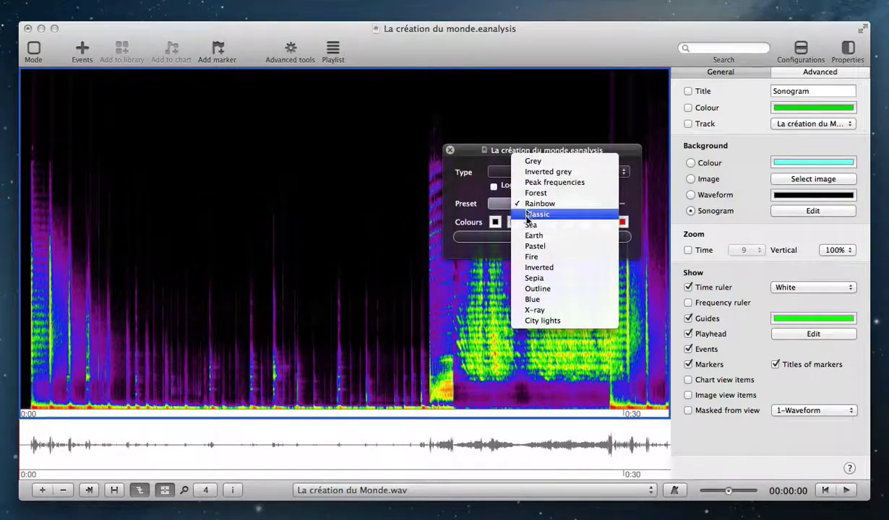
left_click(530, 258)
left_click(507, 202)
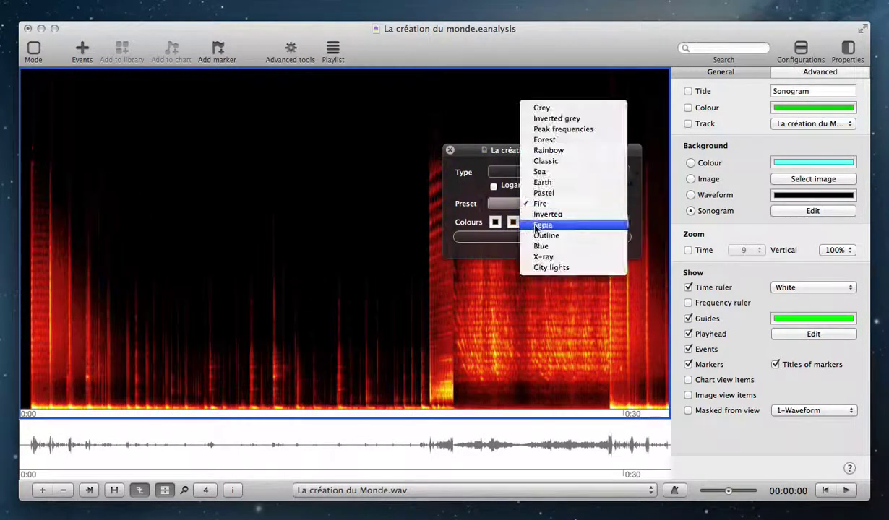
left_click(535, 237)
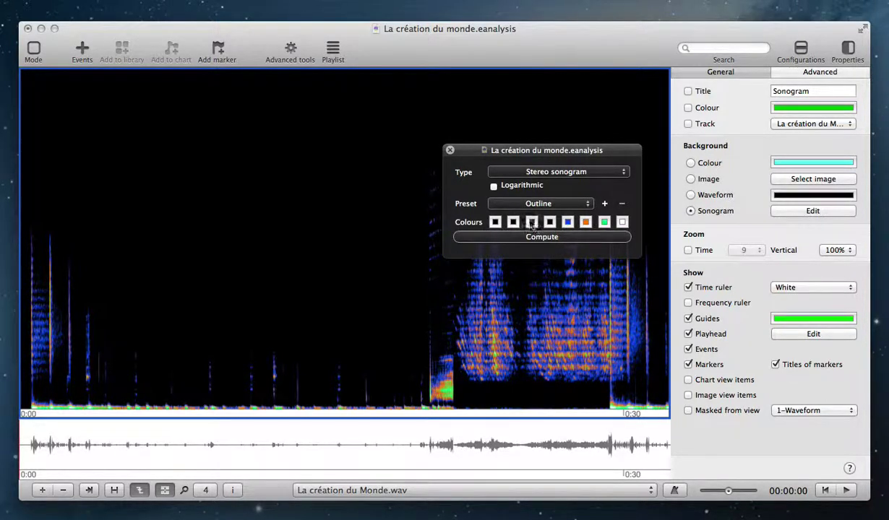
Lighten the first colour swatch to white, apply the Fire preset, and bring up Compute settings.
left_click(495, 225)
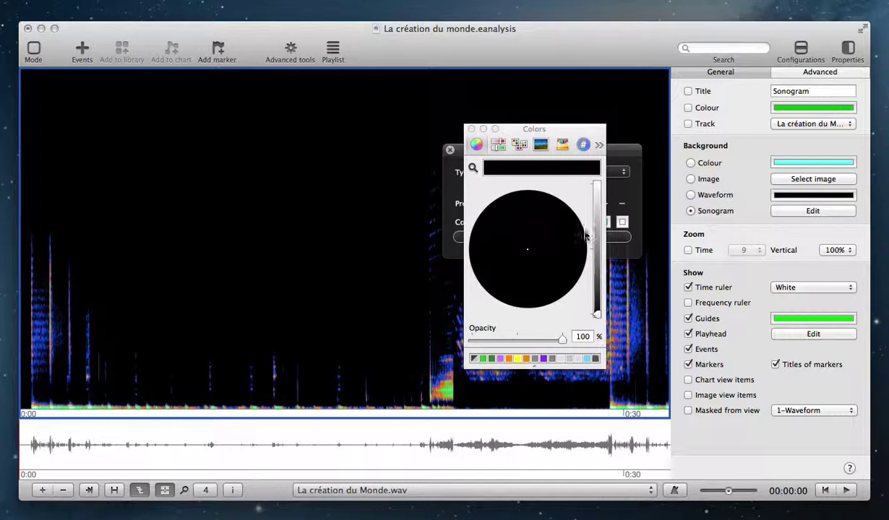
left_click_drag(595, 232, 596, 194)
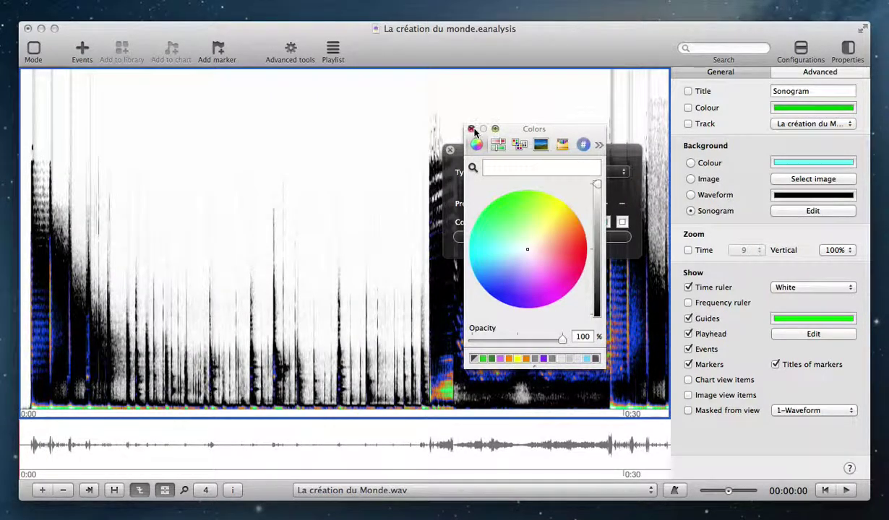
left_click(471, 128)
left_click(571, 204)
left_click(586, 210)
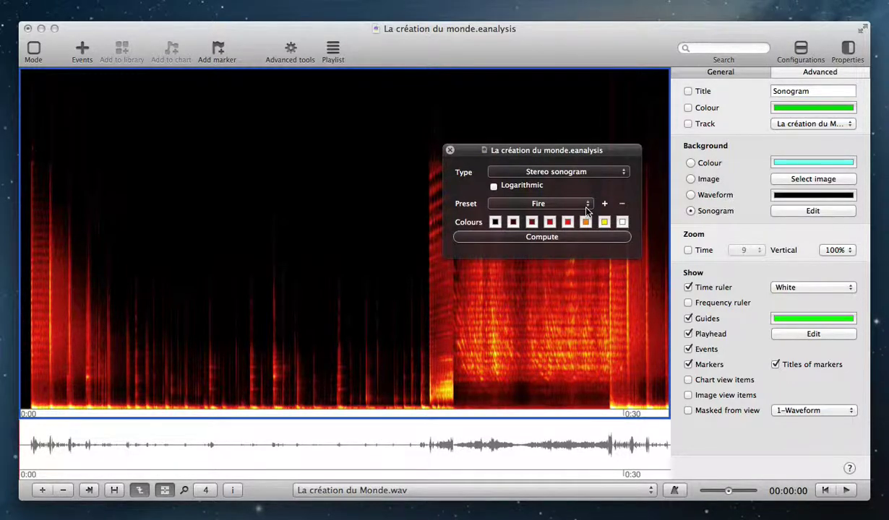
left_click(545, 238)
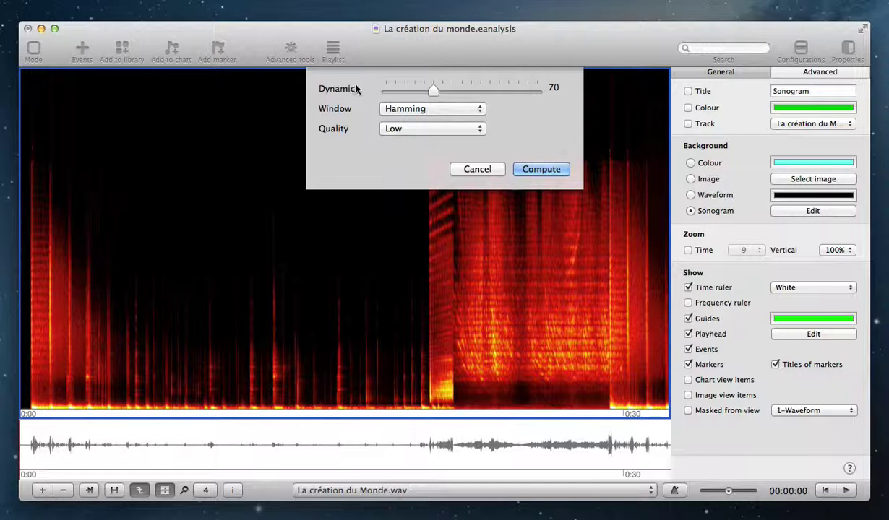
Recompute the Fire sonogram and turn on its own Zoom Time at 1 to span the whole piece.
key("Return")
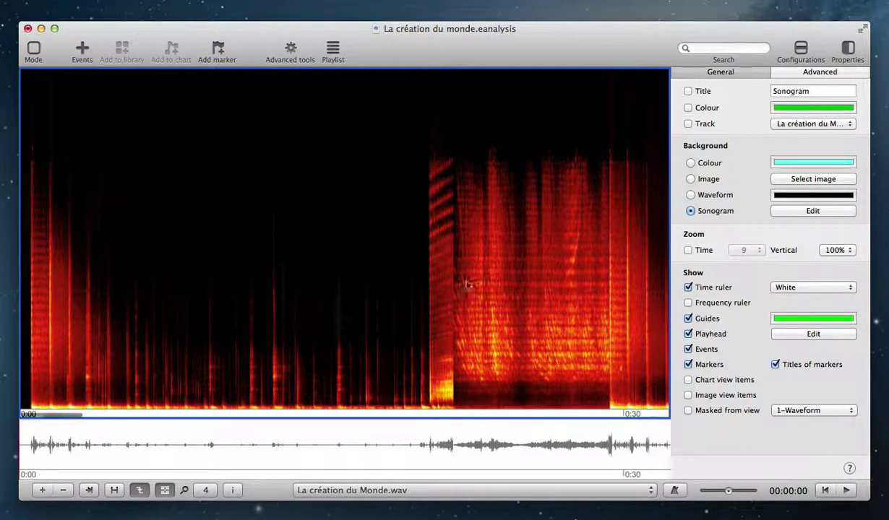
left_click(690, 250)
left_click(744, 250)
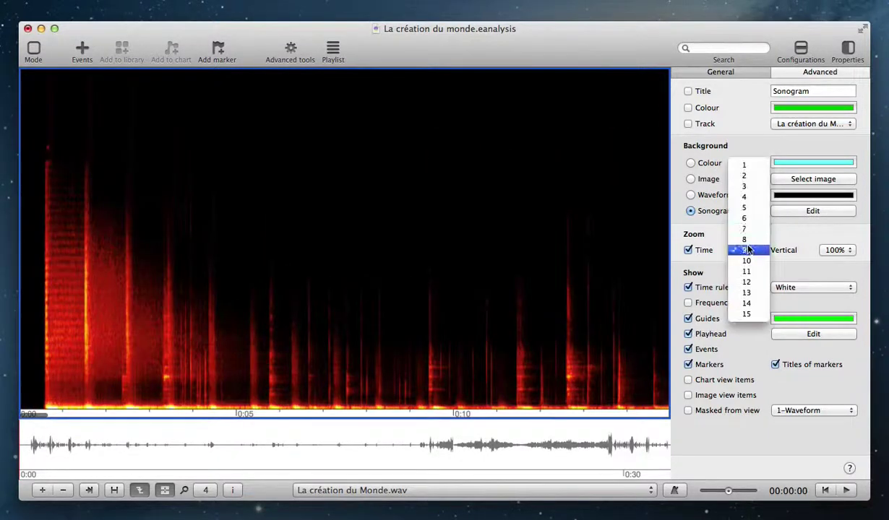
key("Escape")
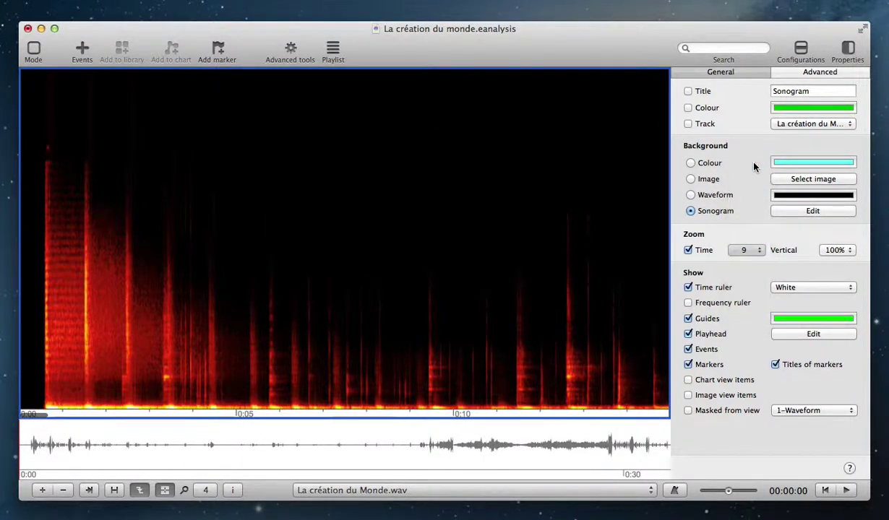
key("1")
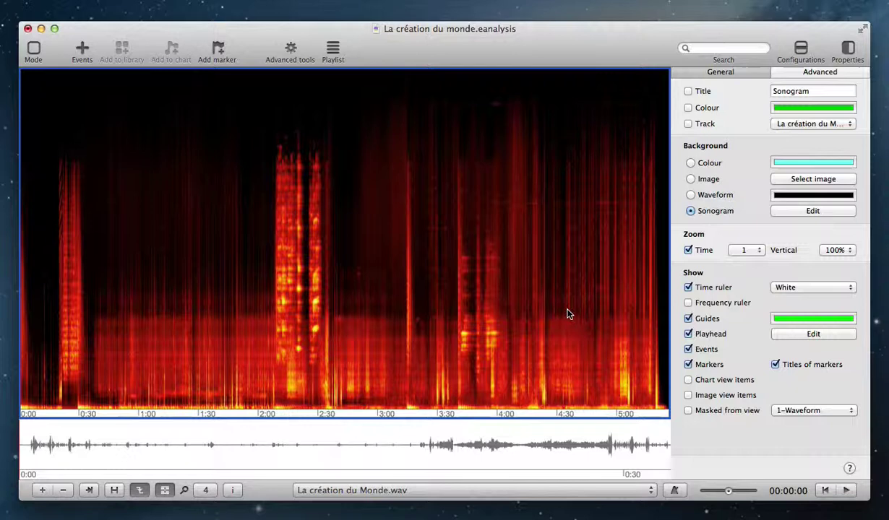
Make the lower waveform view taller and switch its Background to Sonogram.
left_click(497, 434)
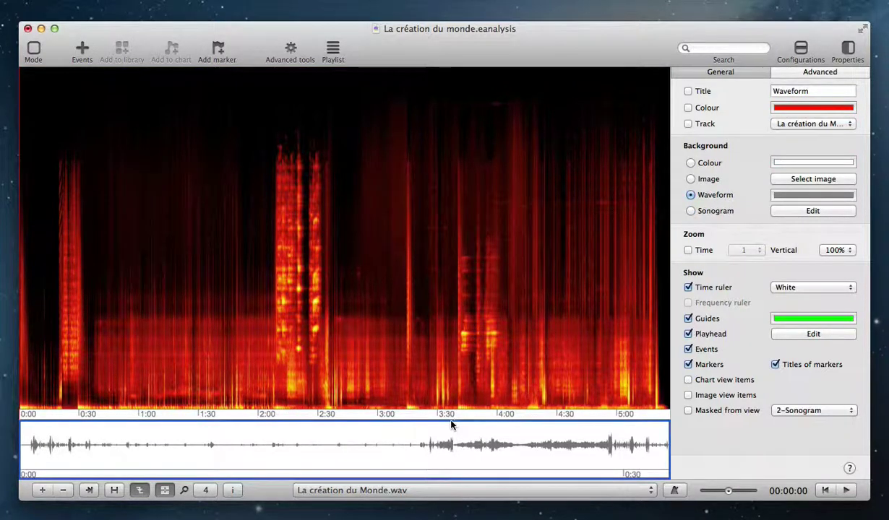
left_click_drag(453, 422, 468, 305)
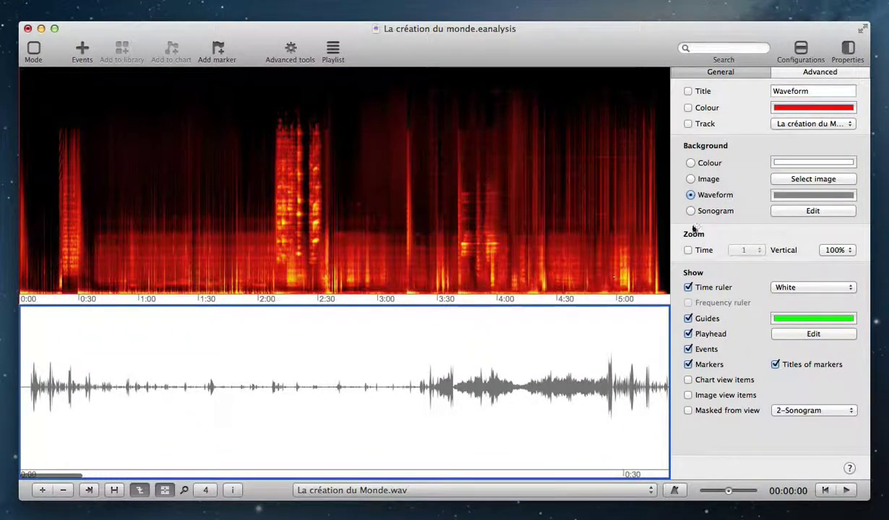
left_click(690, 211)
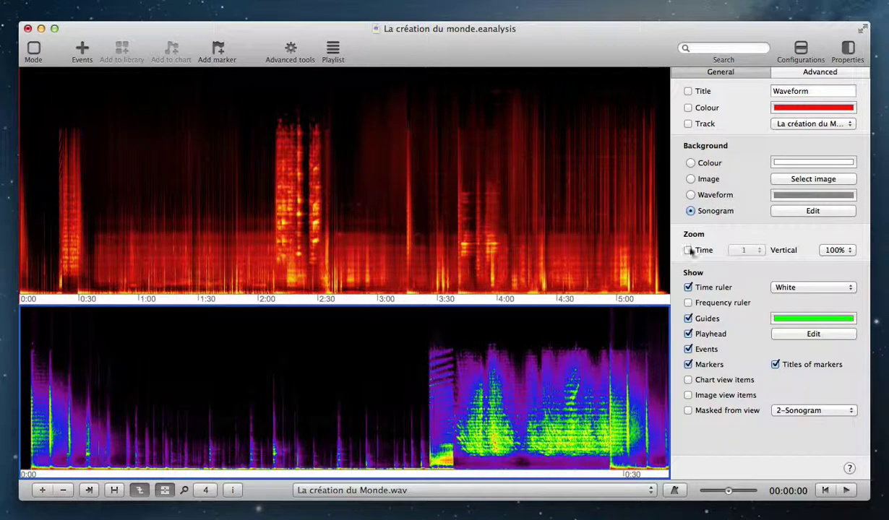
Zoom the lower rainbow sonogram to factor 6 and enlarge it further.
left_click(205, 489)
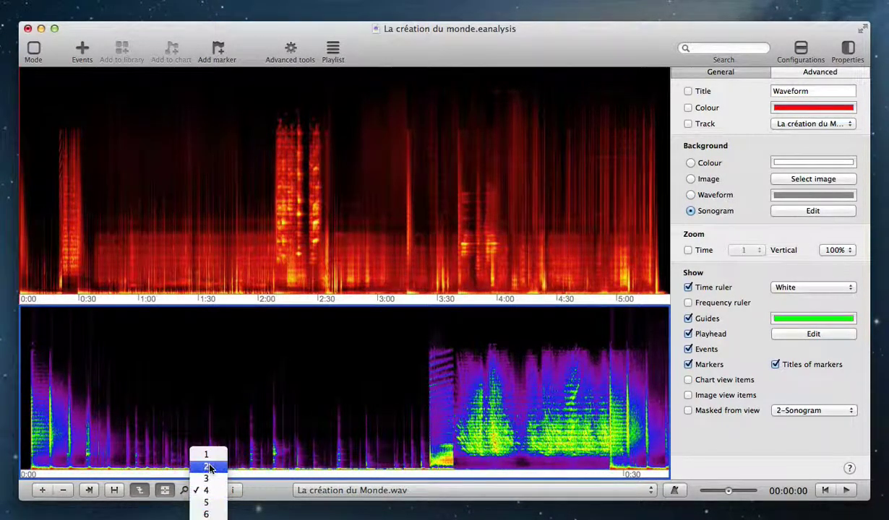
left_click(252, 428)
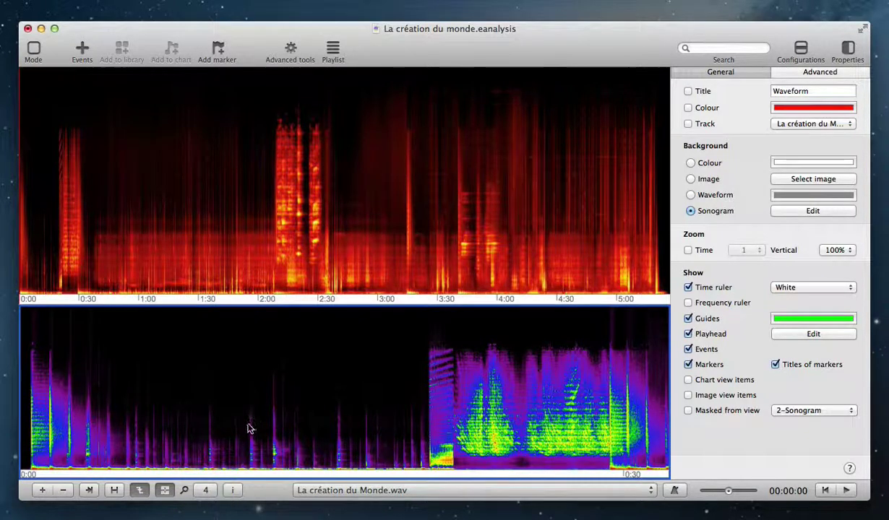
left_click(205, 490)
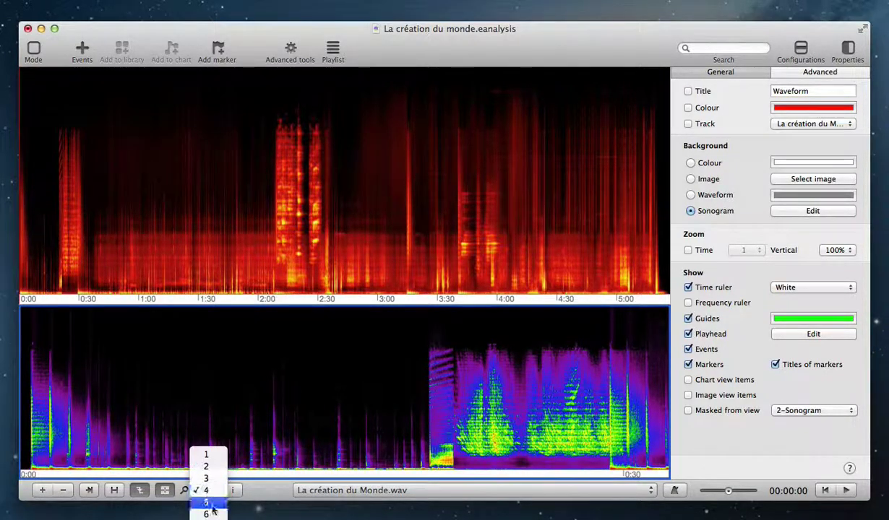
left_click(206, 506)
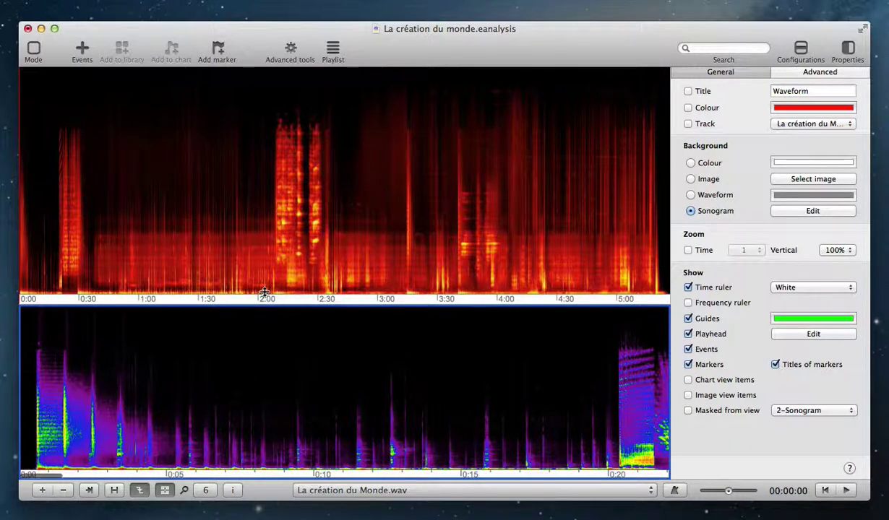
left_click_drag(264, 305, 265, 266)
left_click(296, 220)
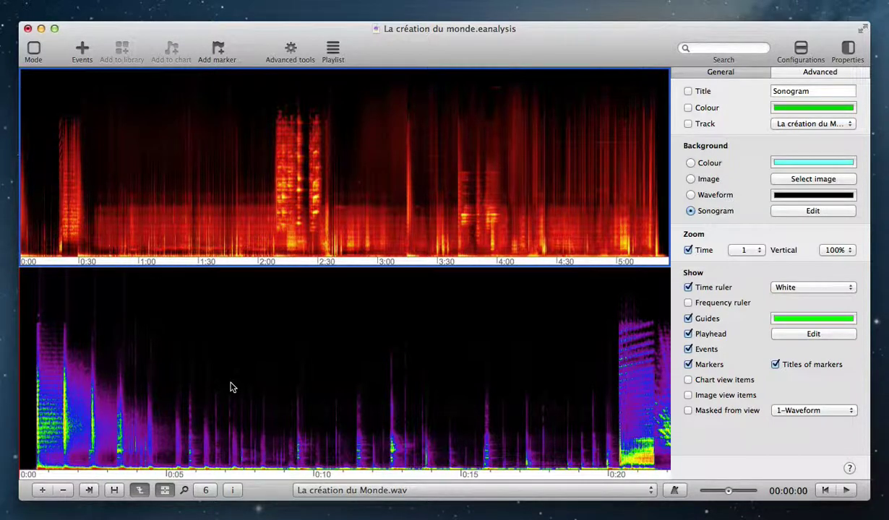
Play the piece and stop the playhead just under ten seconds in.
left_click(231, 387)
key("space")
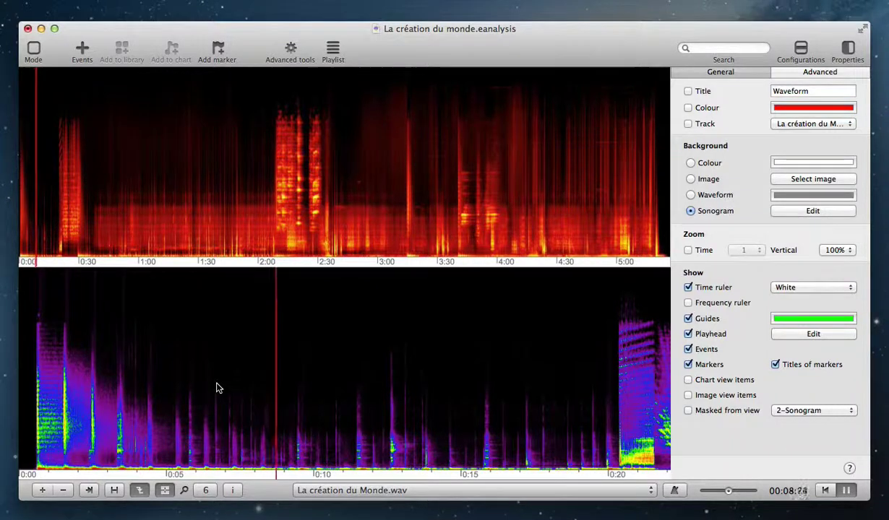
key("space")
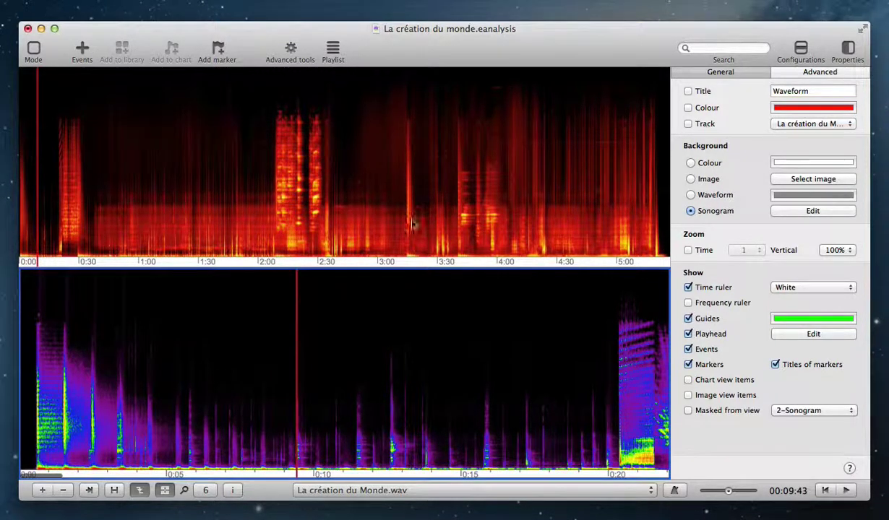
Set the lower sonogram view's vertical zoom to 500%.
left_click(426, 224)
left_click(578, 331)
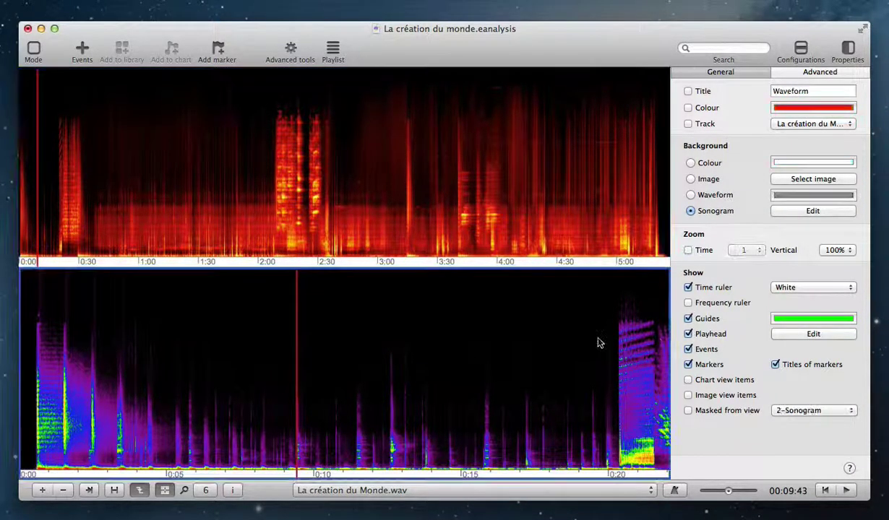
left_click(844, 251)
left_click(865, 292)
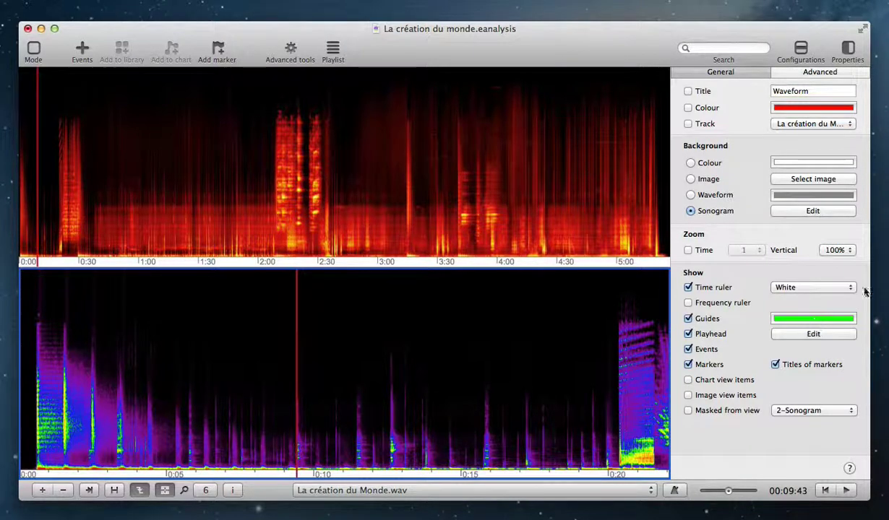
left_click(840, 250)
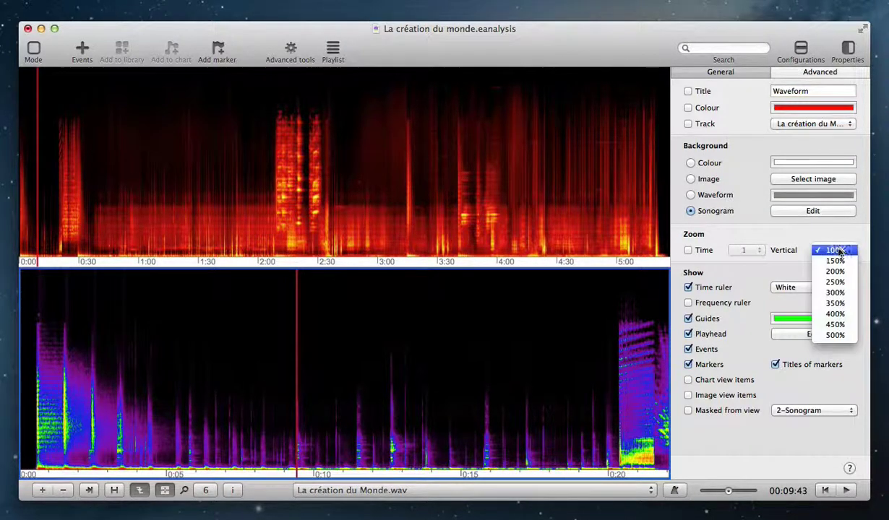
left_click(838, 336)
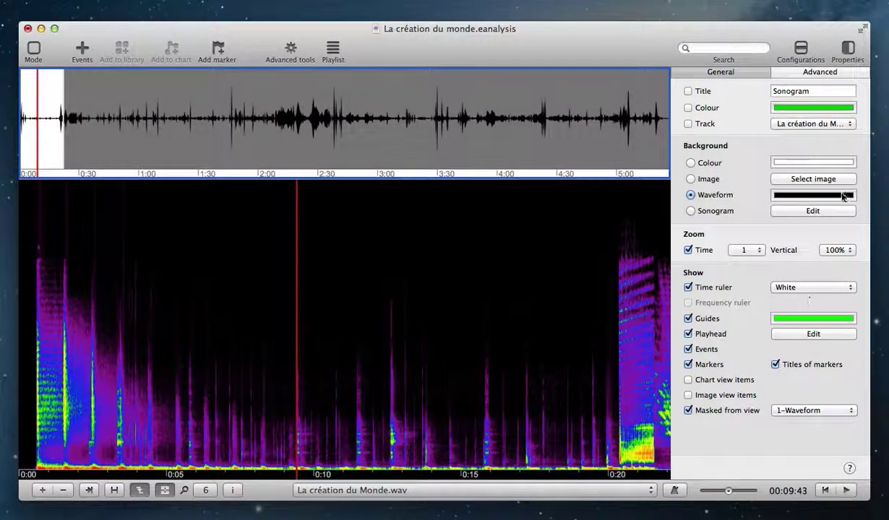
Show the upper waveform view's event layers and rules in the inspector's Advanced tab.
left_click(810, 73)
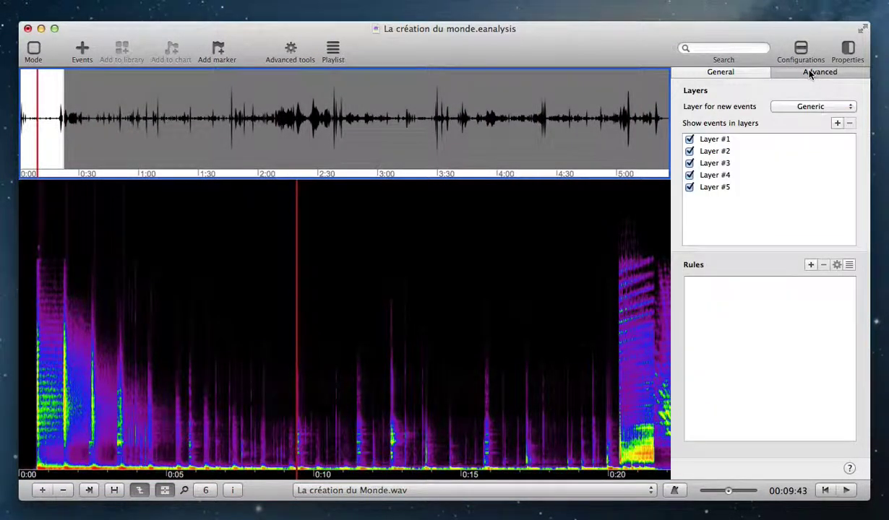